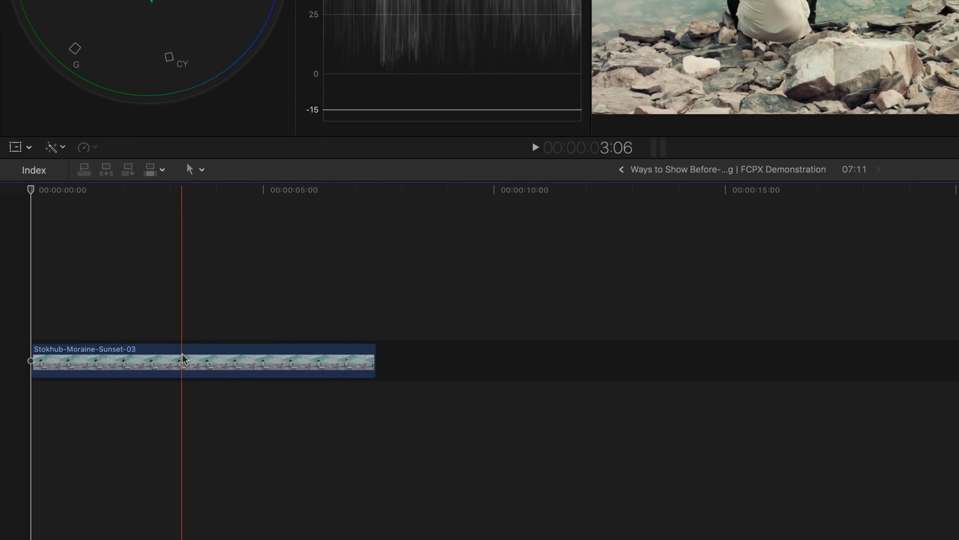
# Duplicate the lake clip, connect the copy above the original, and disable the lower copy's effects
pyautogui.click(117, 422)
pyautogui.press('super+c')
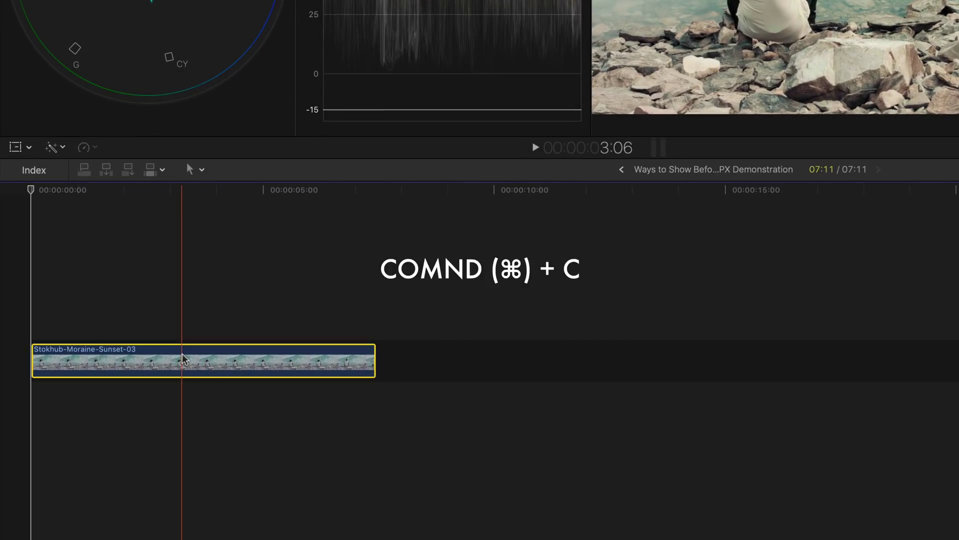
pyautogui.press('super+v')
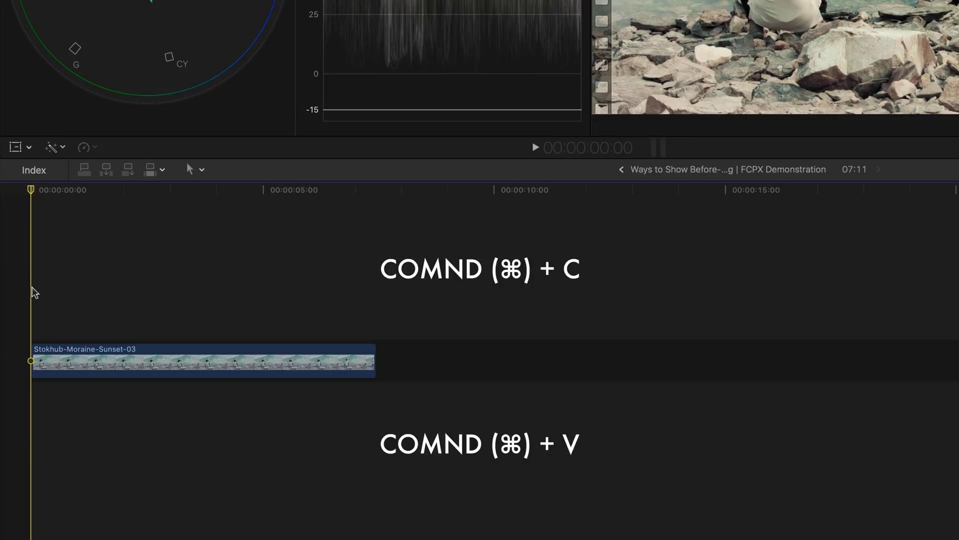
pyautogui.moveTo(46, 357); pyautogui.dragTo(47, 308)
pyautogui.press('super+7')
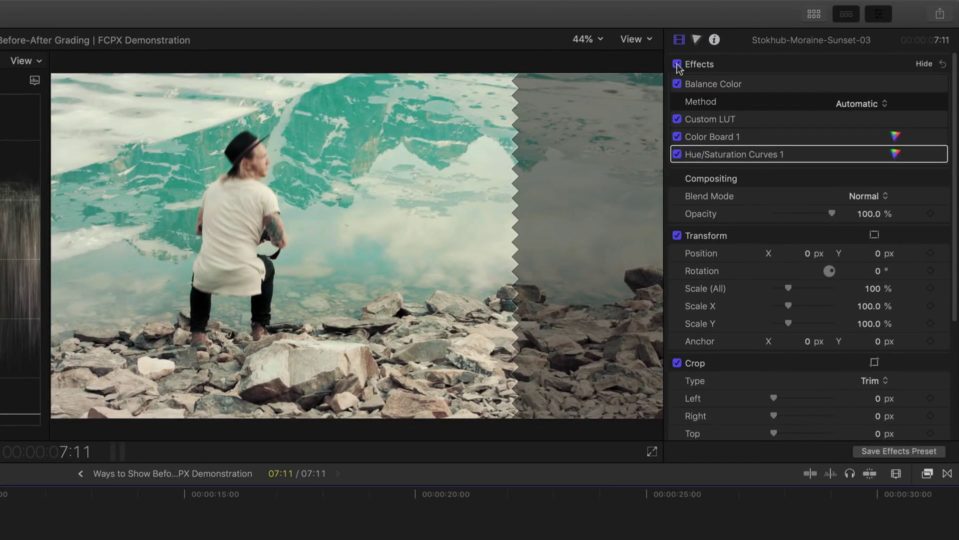
pyautogui.click(677, 65)
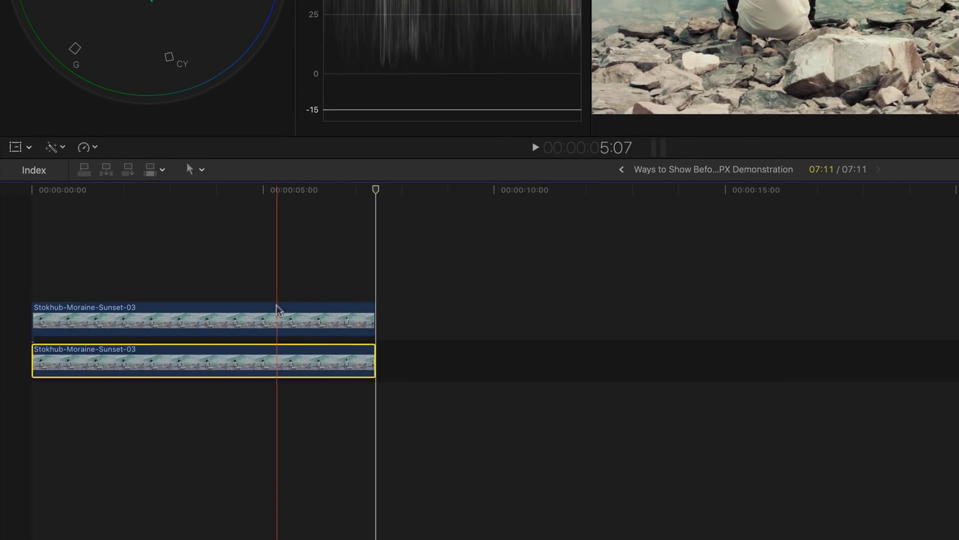
pyautogui.click(275, 315)
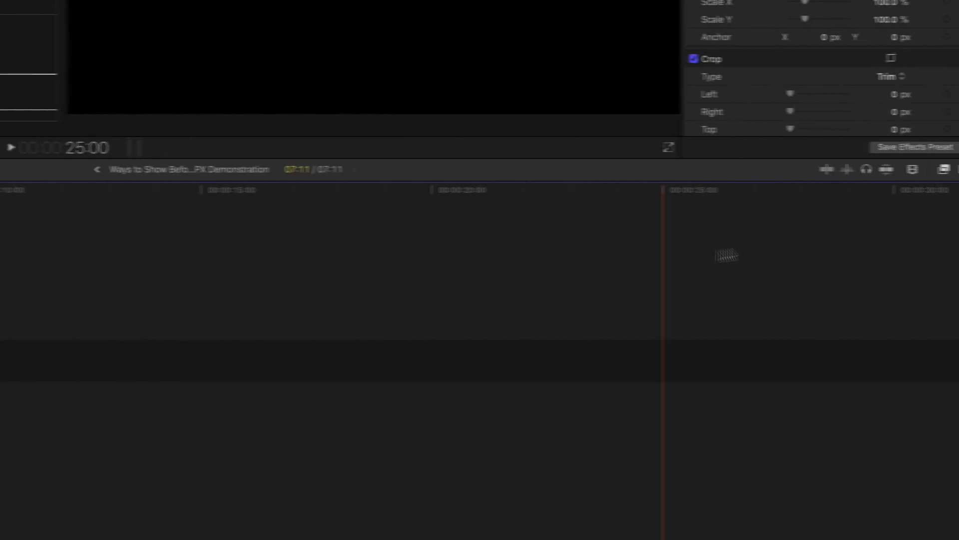
# Apply the Draw Mask effect to the upper lake clip and set the viewer zoom to 25%
pyautogui.click(928, 170)
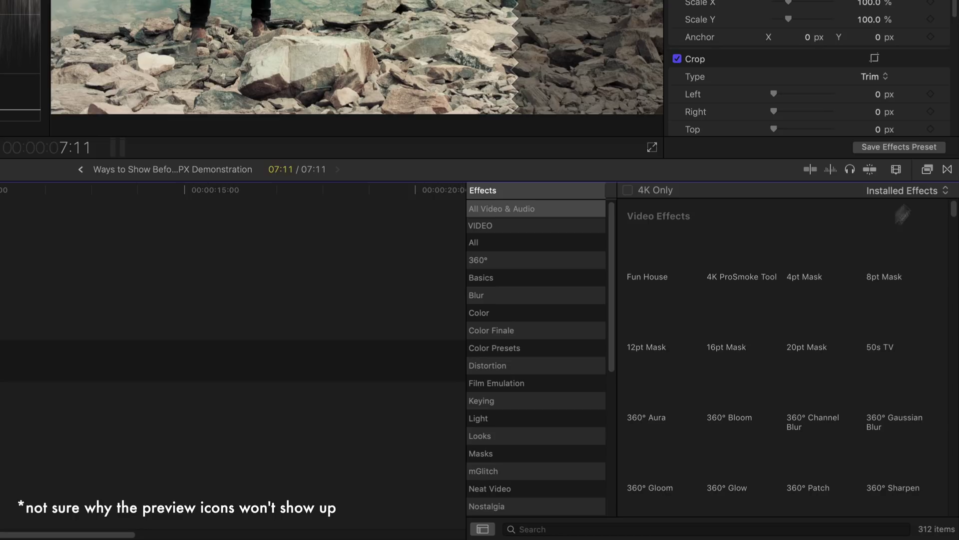
pyautogui.click(598, 529)
pyautogui.write('draw')
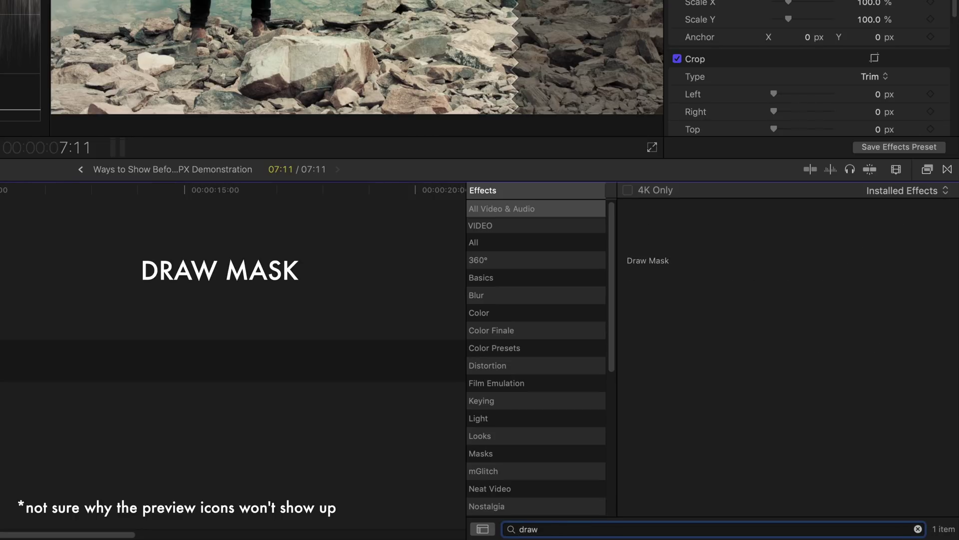
pyautogui.doubleClick(646, 228)
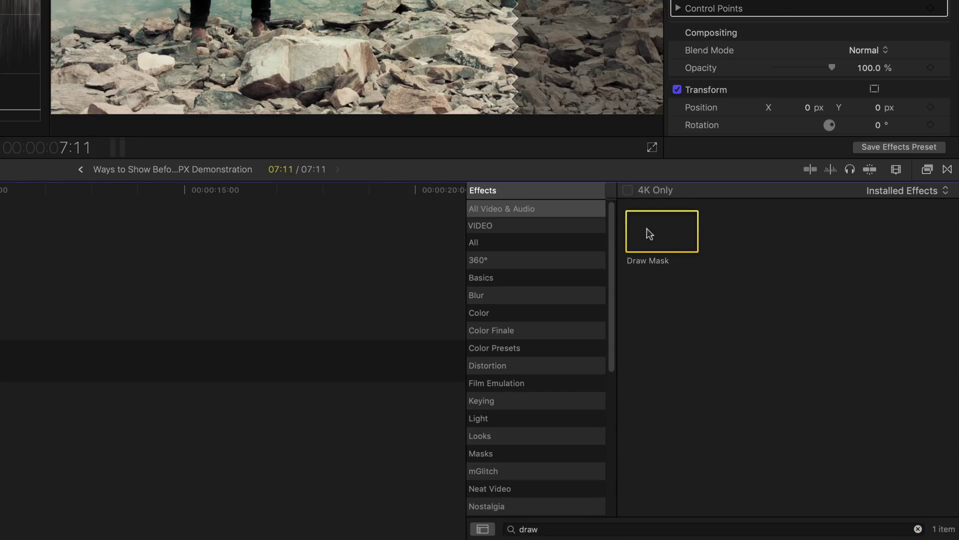
pyautogui.click(928, 169)
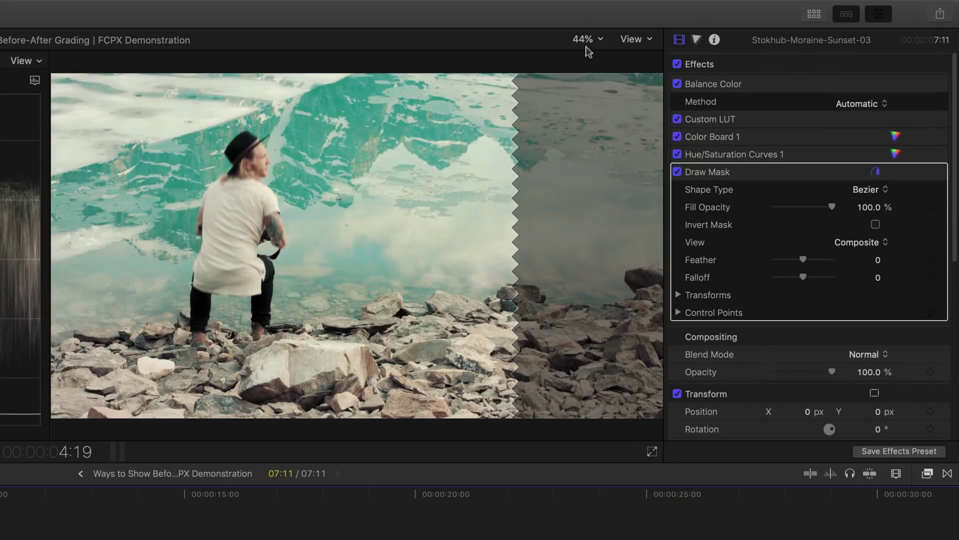
pyautogui.click(587, 39)
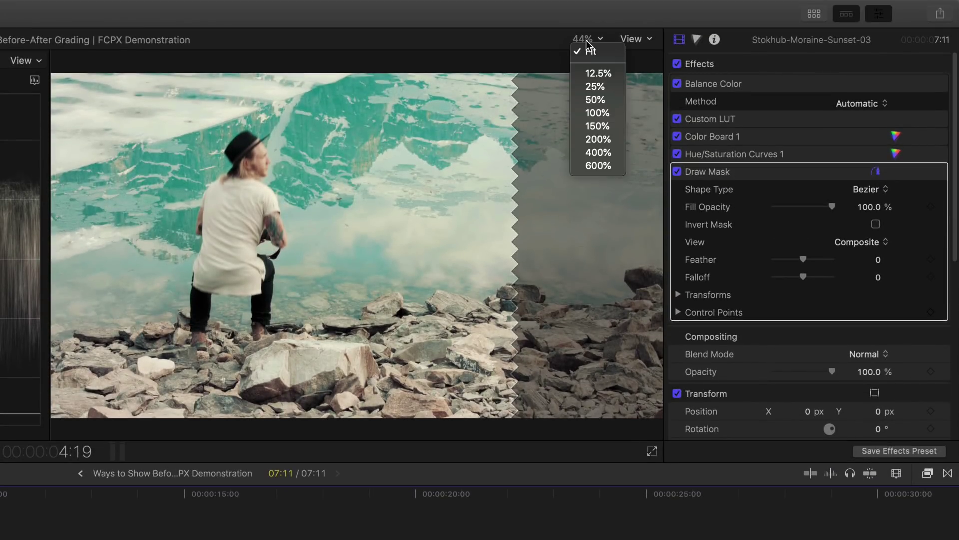
pyautogui.click(589, 86)
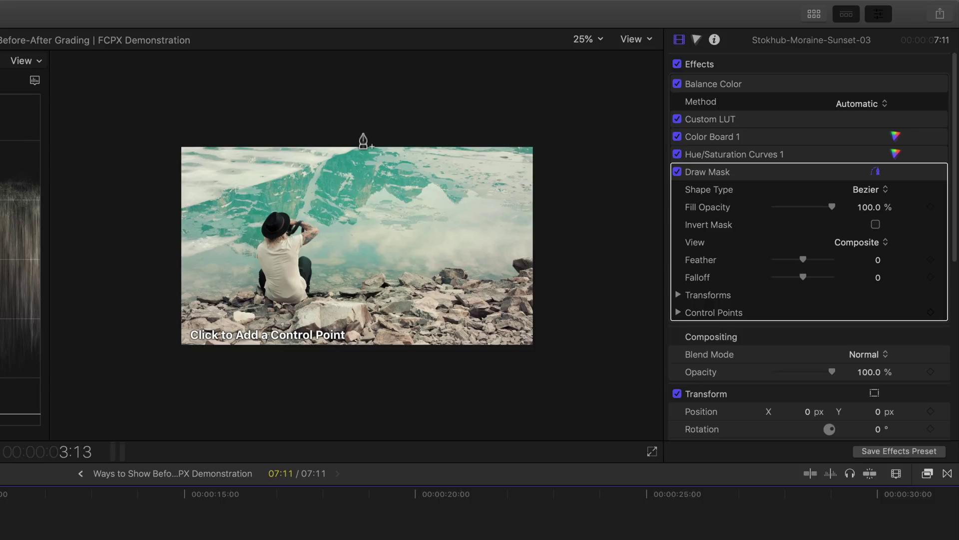
# Draw a closed four-point mask with a vertical edge at frame centre, covering the left half
pyautogui.click(364, 129)
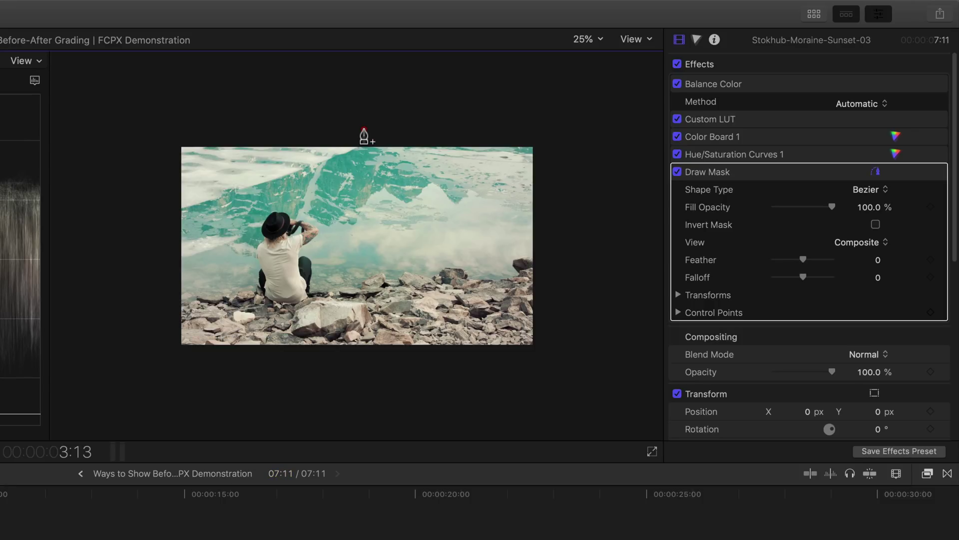
pyautogui.keyDown('shift'); pyautogui.click(363, 360); pyautogui.keyUp('shift')
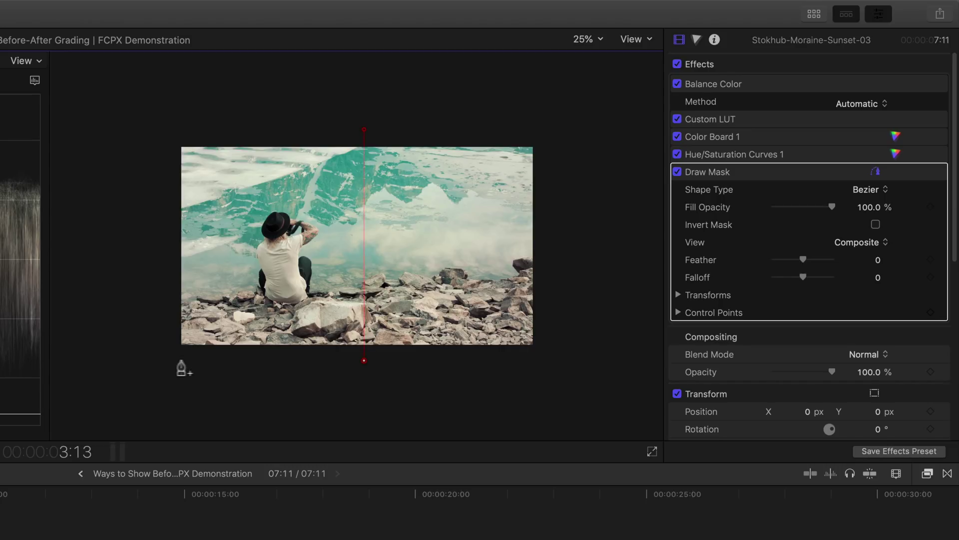
pyautogui.keyDown('shift'); pyautogui.click(173, 360); pyautogui.keyUp('shift')
pyautogui.keyDown('shift'); pyautogui.click(174, 136); pyautogui.keyUp('shift')
pyautogui.click(363, 129)
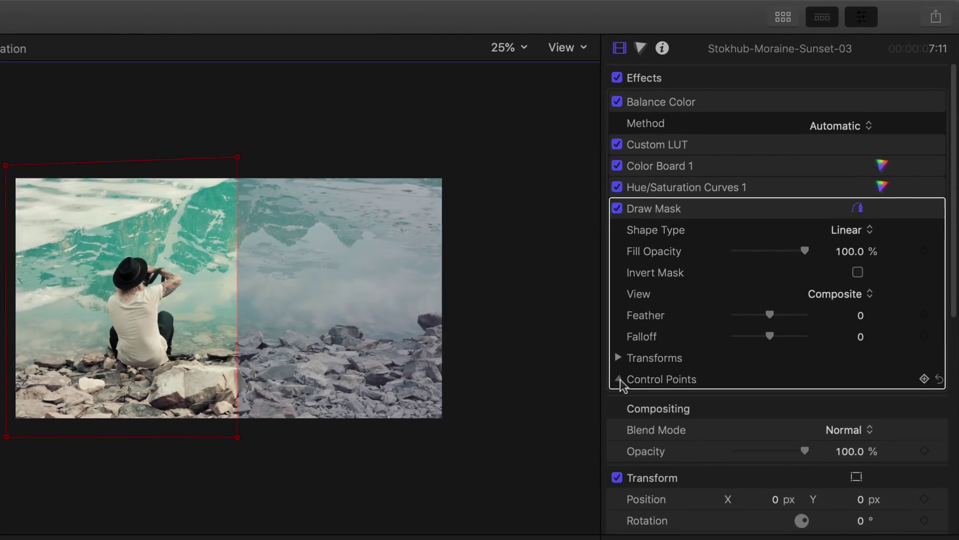
# Set the mask's Control Points Point 1 X and Point 2 X to 0
pyautogui.click(678, 312)
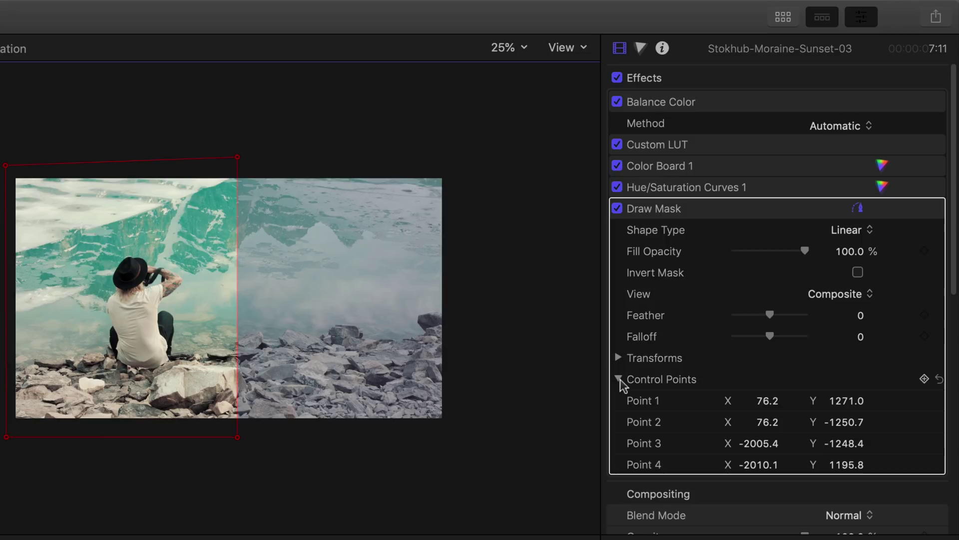
pyautogui.click(768, 401)
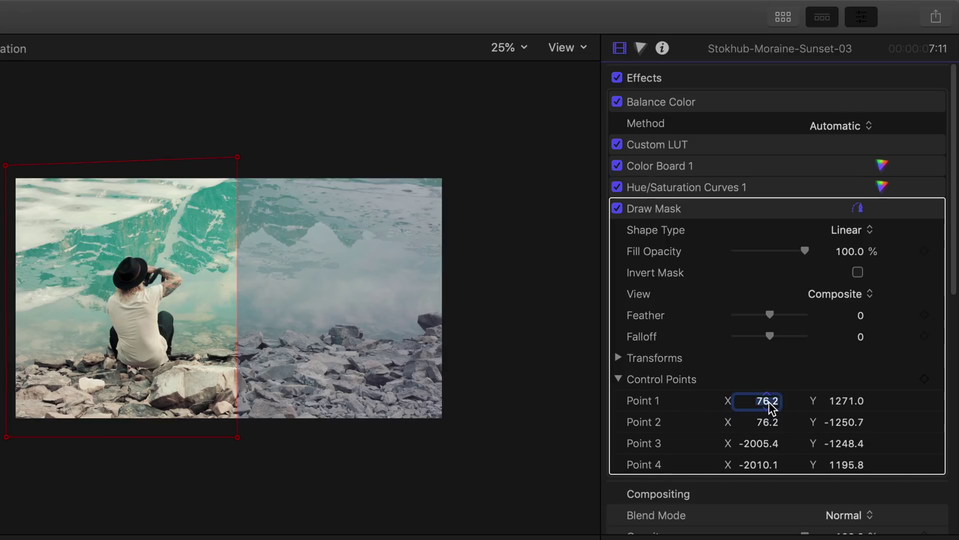
pyautogui.write('0')
pyautogui.press('Return')
pyautogui.click(769, 422)
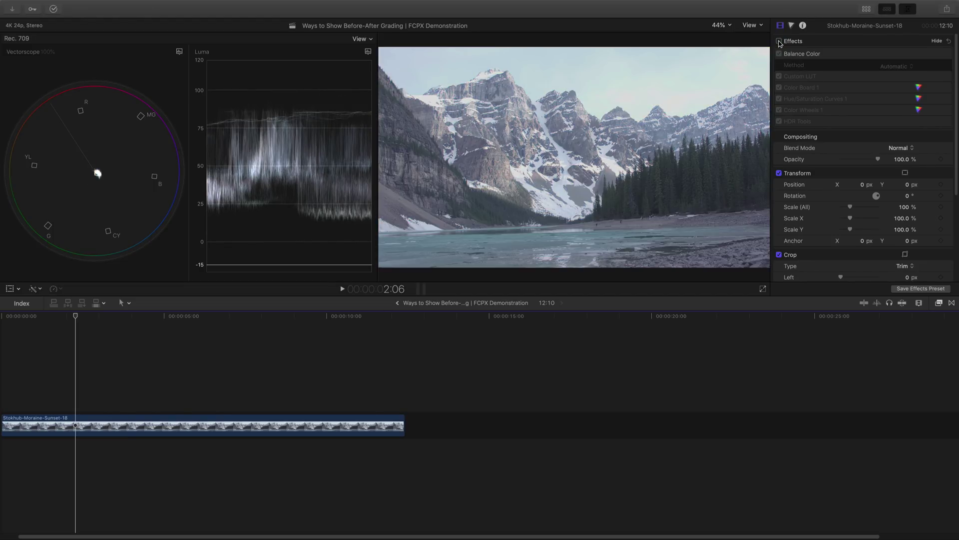
pyautogui.click(780, 42)
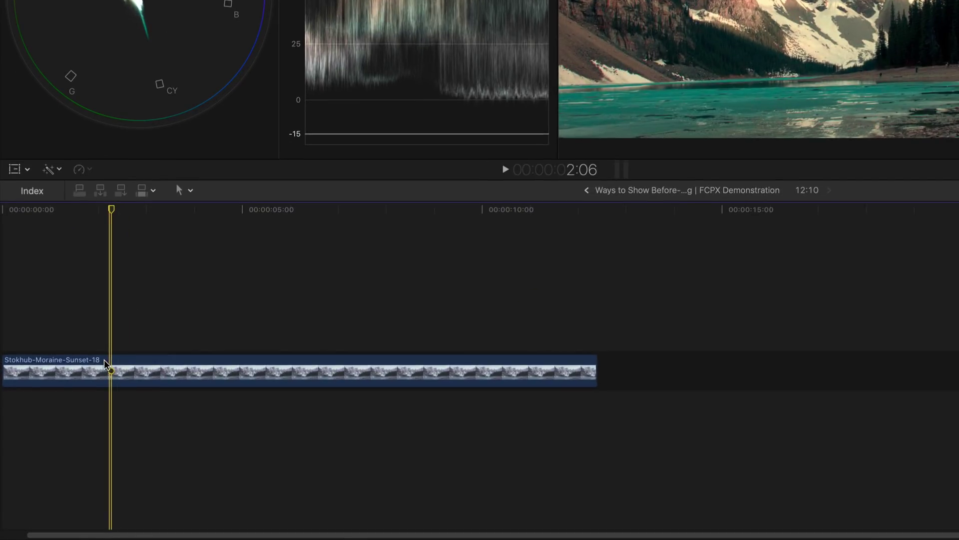
# Paste a copy of the Moraine-Sunset-18 clip at the timeline start, stack it above the original, and select the lower copy
pyautogui.click(72, 421)
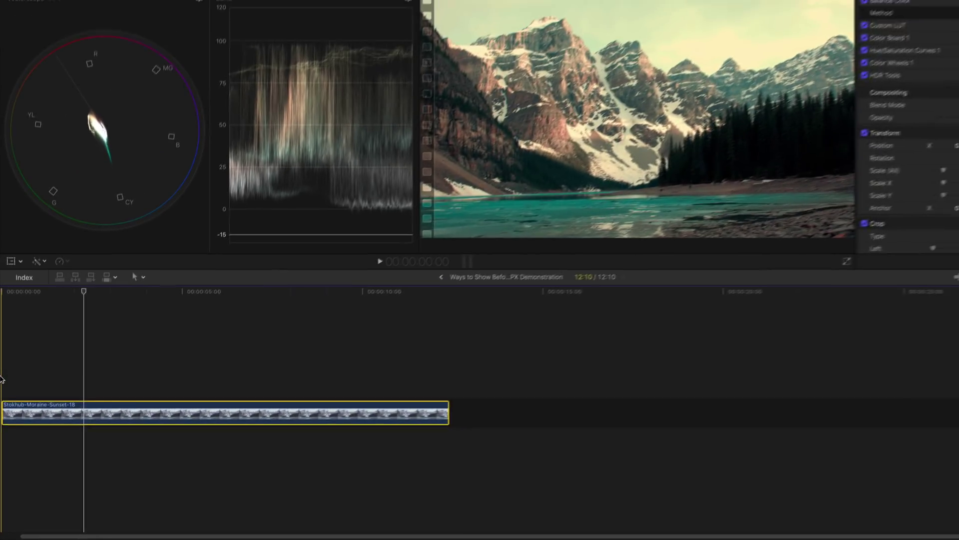
pyautogui.click(2, 326)
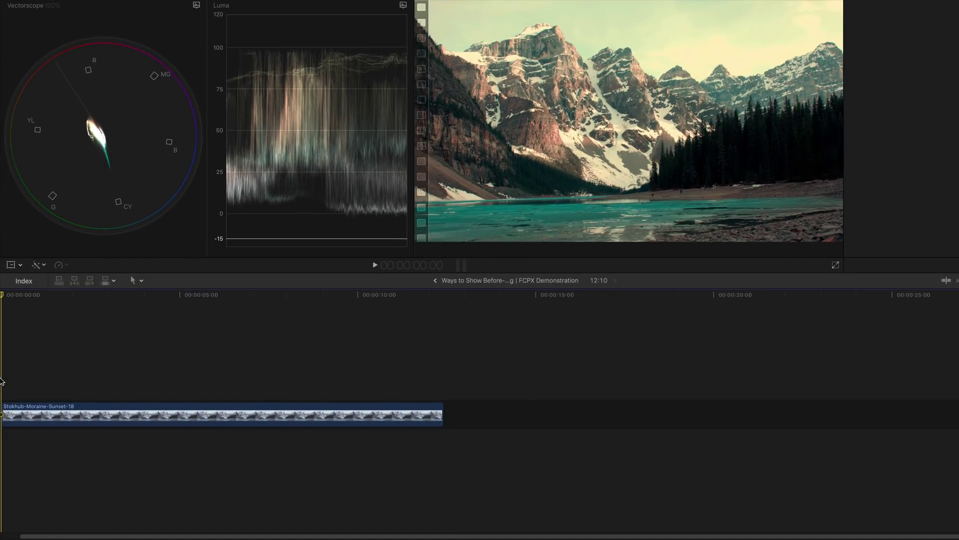
pyautogui.press('super+v')
pyautogui.moveTo(23, 414); pyautogui.dragTo(23, 376)
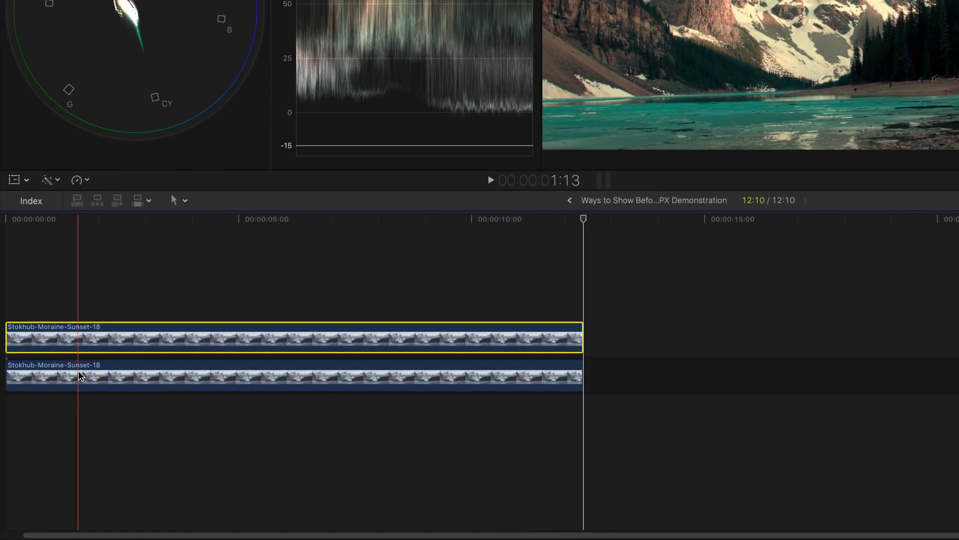
pyautogui.click(65, 415)
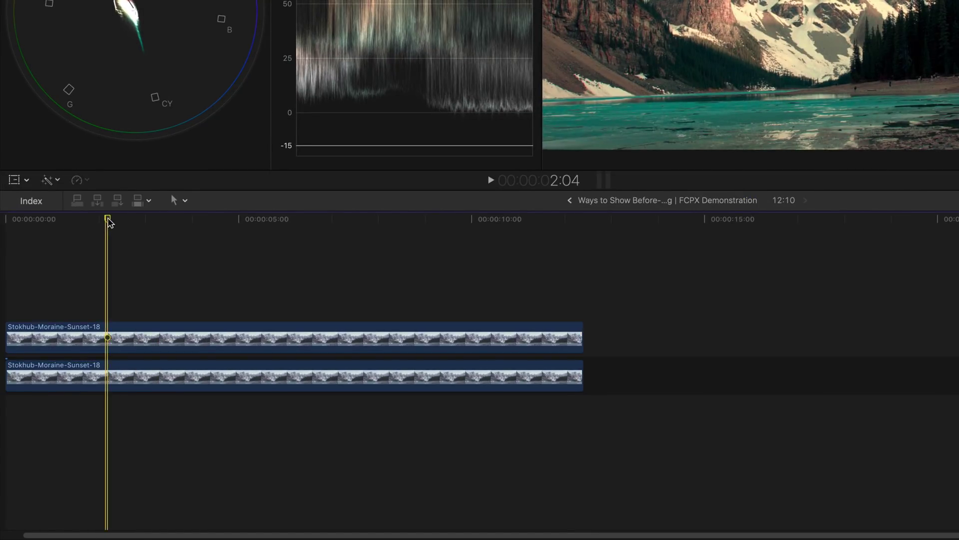
# At the fade's start point, set the graded top clip's opacity to 0% so it is fully transparent
pyautogui.moveTo(76, 224); pyautogui.dragTo(82, 228)
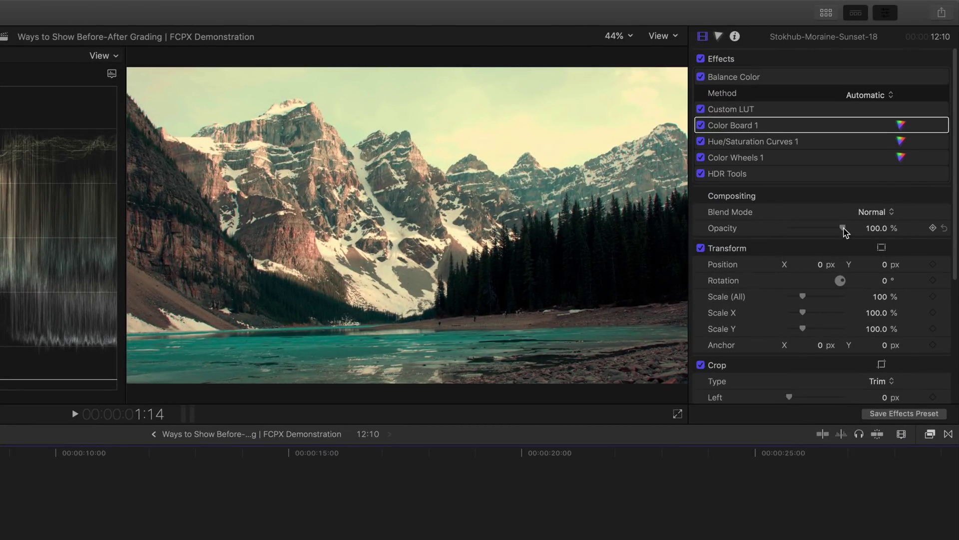
pyautogui.moveTo(843, 231); pyautogui.dragTo(785, 233)
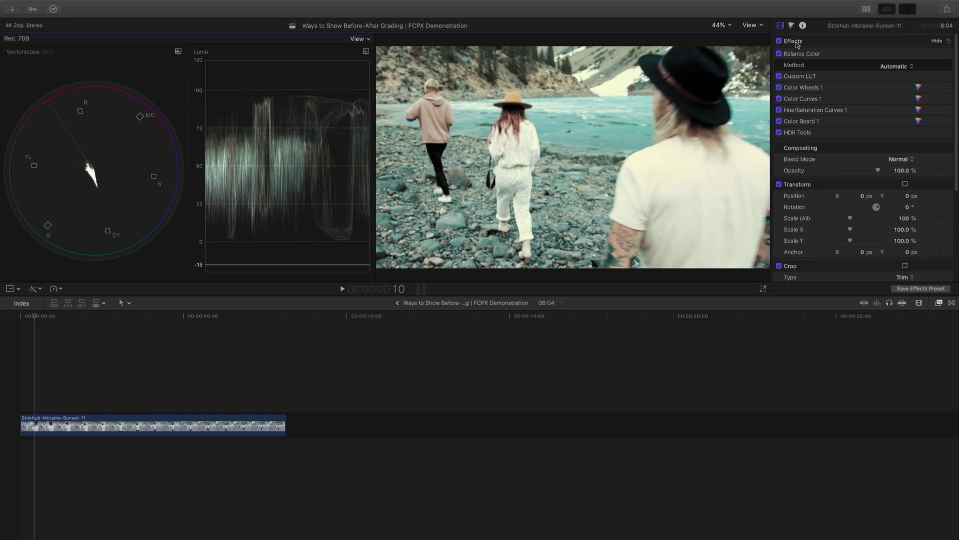
# Preview the footage ungraded, then stack a copy of Moraine-Sunset-11 above the original and select the lower copy
pyautogui.click(779, 42)
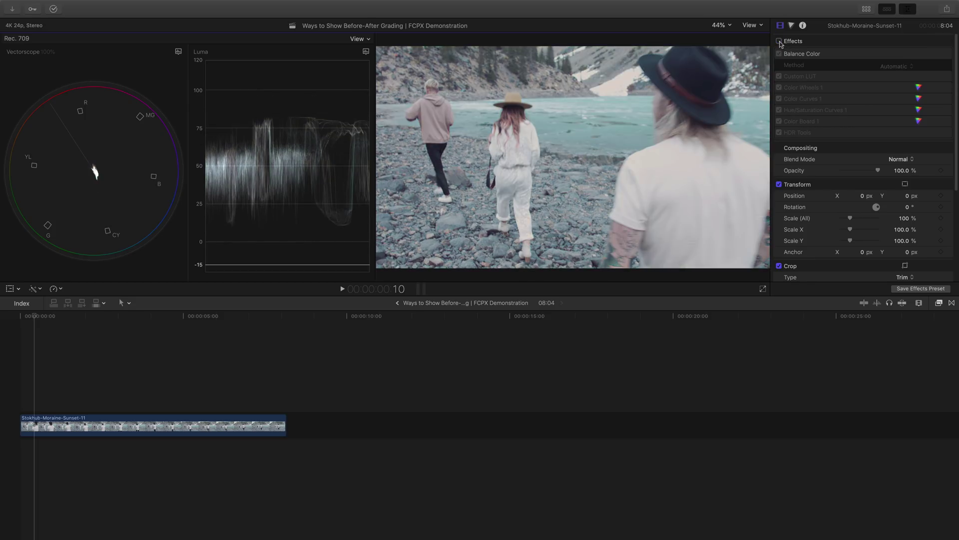
pyautogui.click(780, 41)
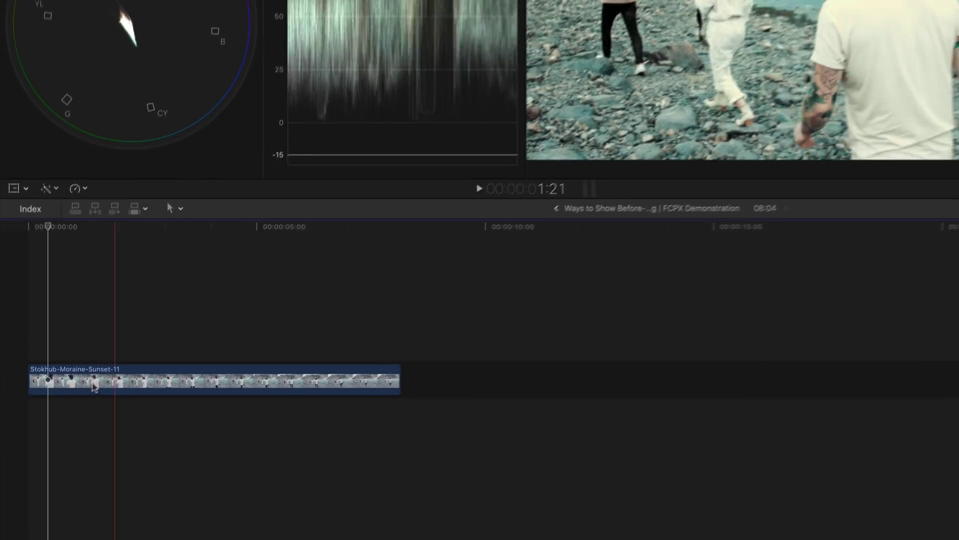
pyautogui.click(65, 433)
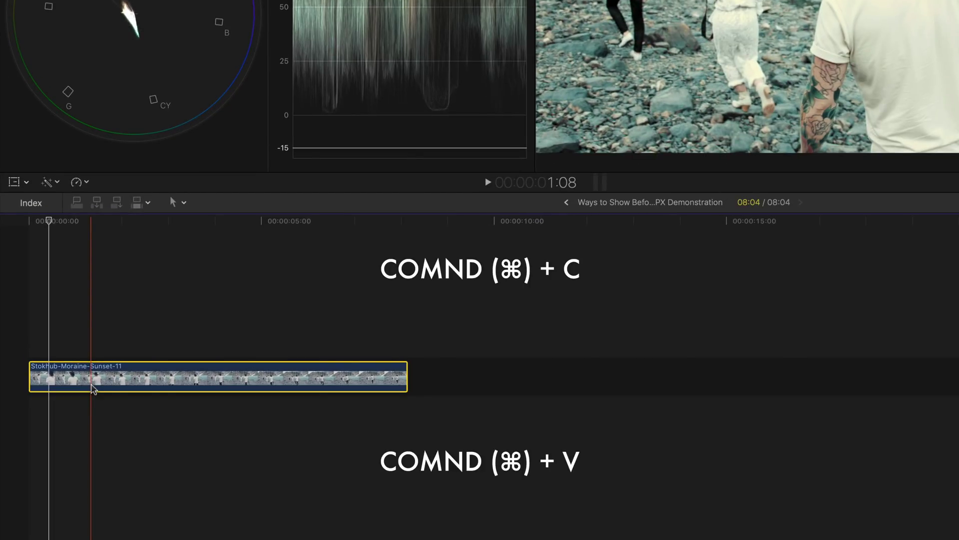
pyautogui.press('super+c')
pyautogui.press('super+v')
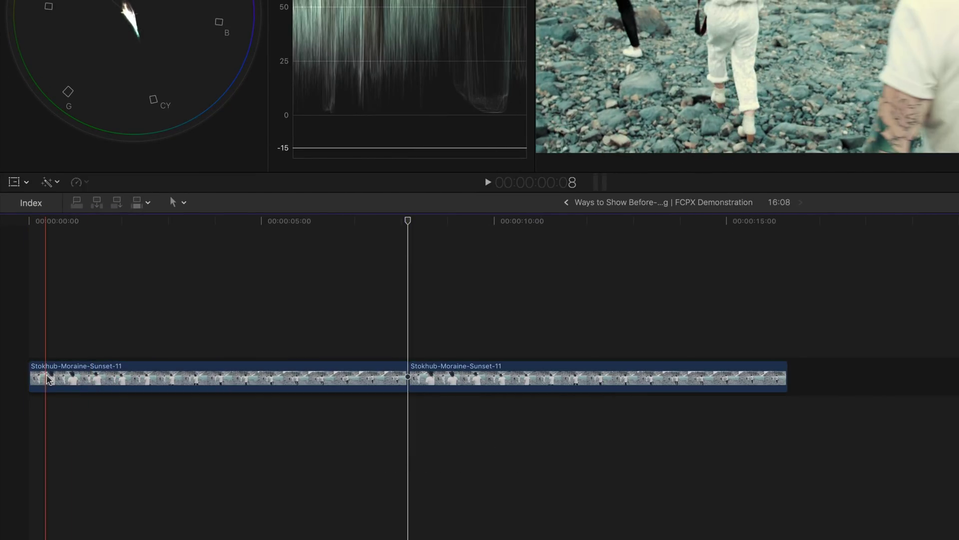
pyautogui.moveTo(44, 378); pyautogui.dragTo(46, 345)
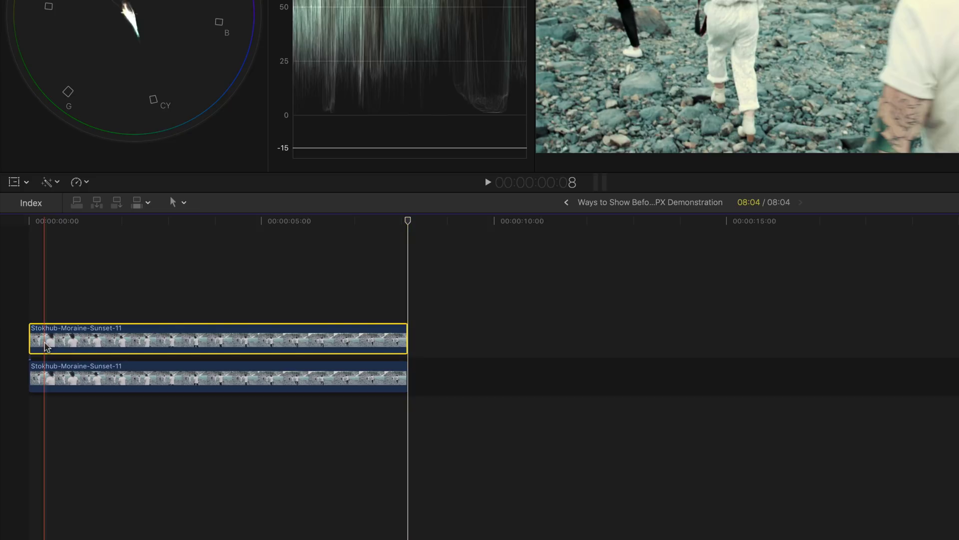
pyautogui.click(116, 383)
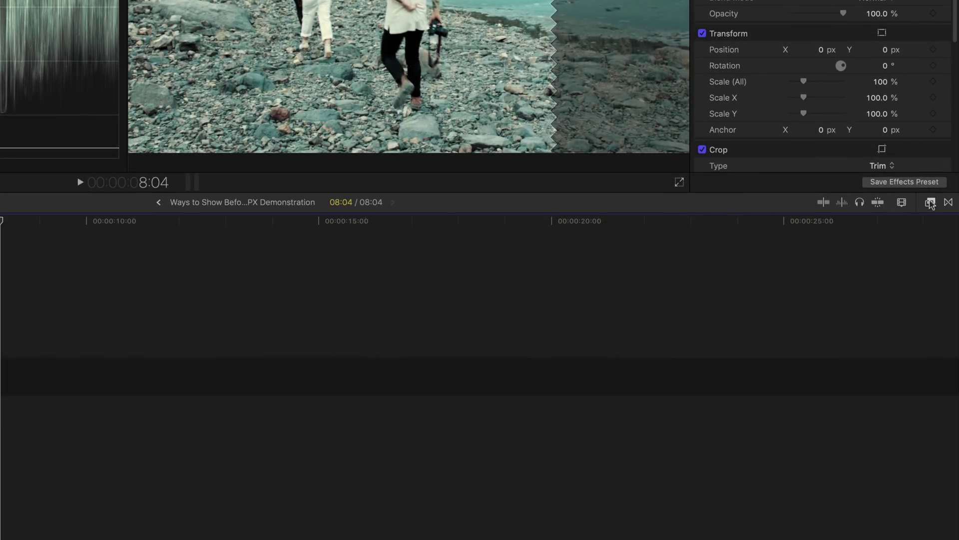
# Search effects for 'draw' and drag Draw Mask onto the top Moraine-Sunset-11 copy
pyautogui.click(930, 431)
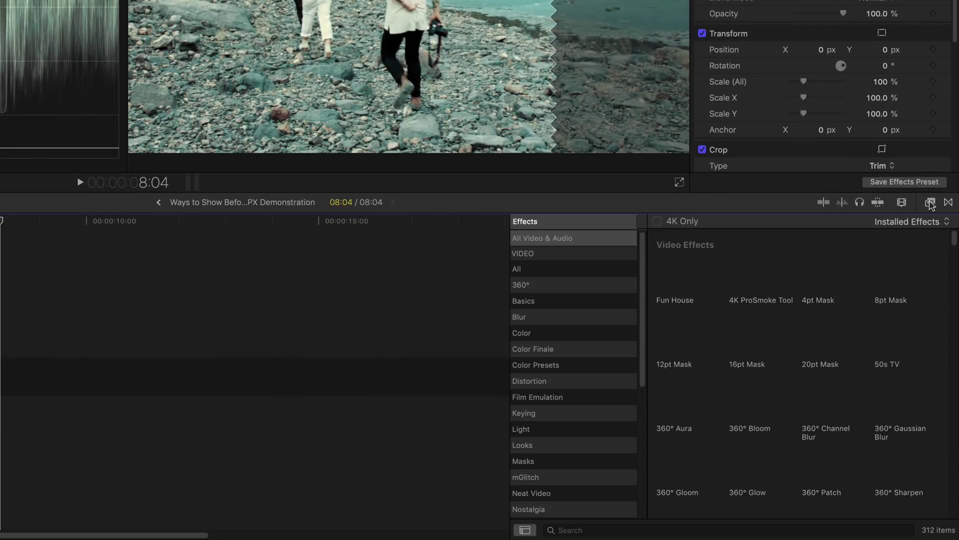
pyautogui.click(587, 528)
pyautogui.write('draw')
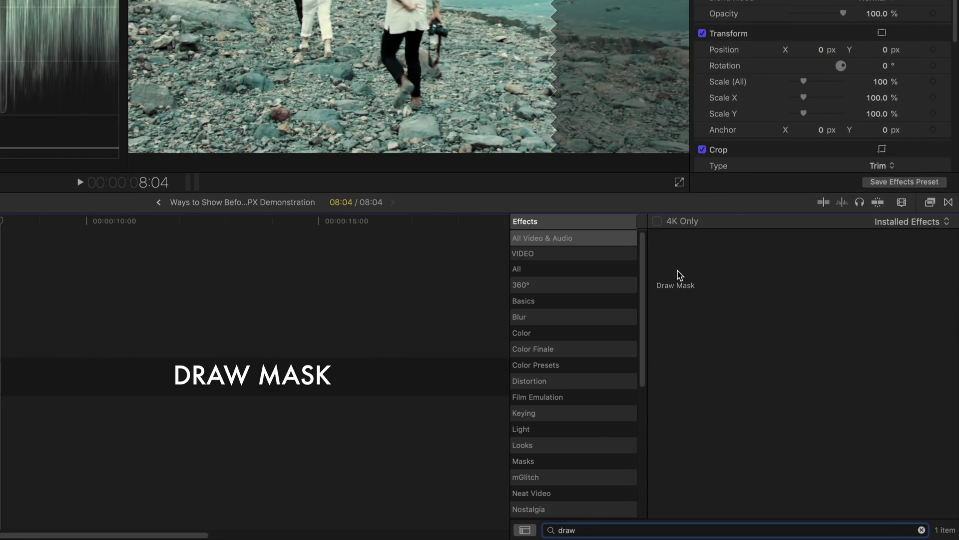
pyautogui.moveTo(680, 275)
pyautogui.mouseDown()
pyautogui.moveTo(411, 288)
pyautogui.moveTo(353, 342)
pyautogui.mouseUp()
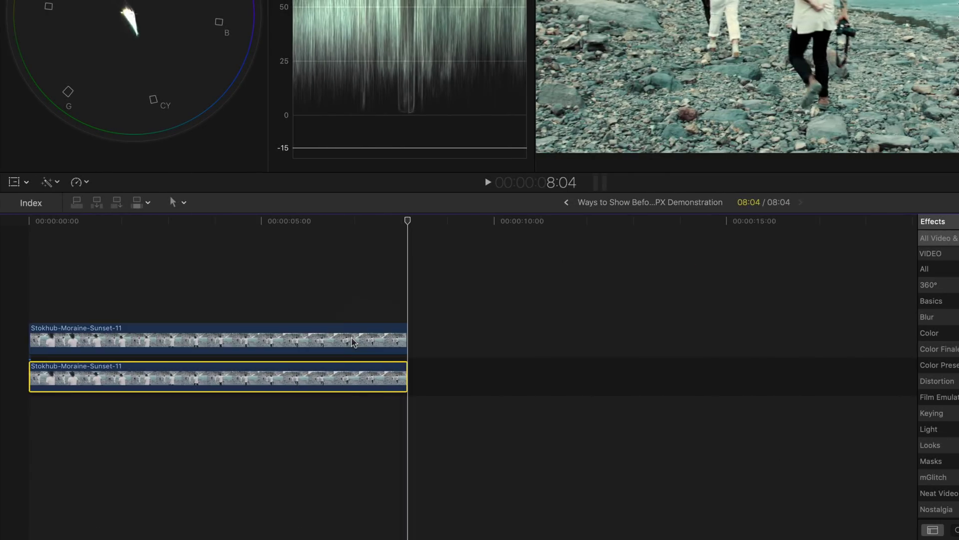
pyautogui.click(354, 343)
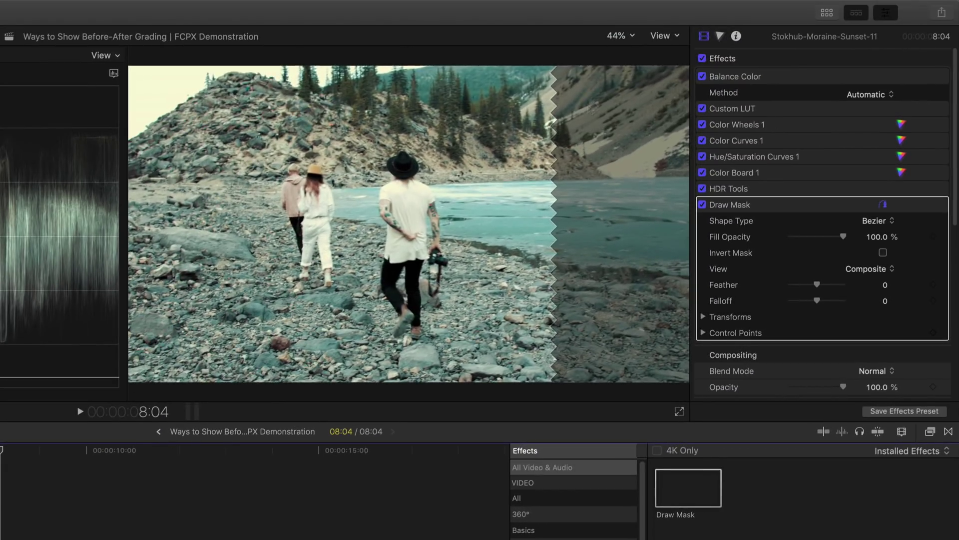
pyautogui.click(631, 38)
# At 25% zoom, draw a rectangular mask at the wipe's start and slide it off the frame's left edge
pyautogui.click(625, 82)
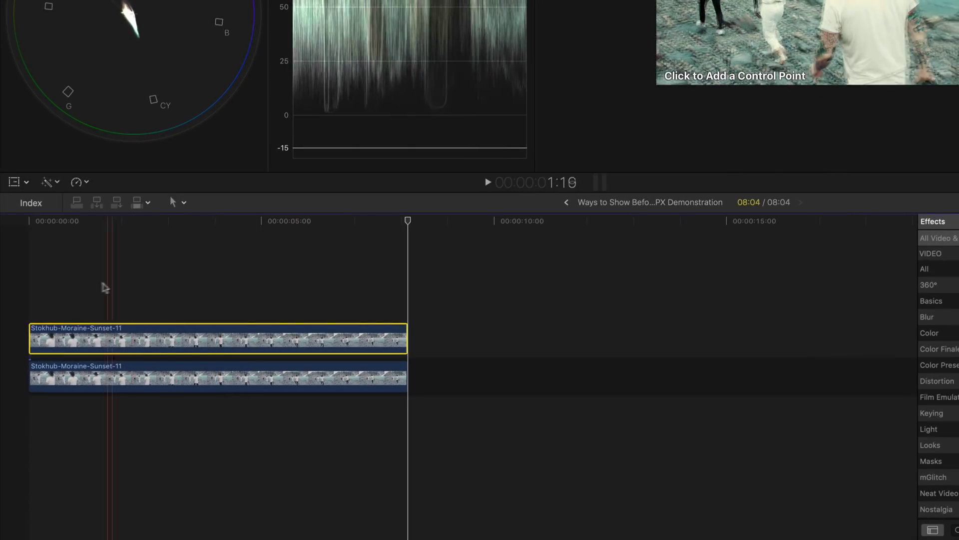
pyautogui.click(100, 221)
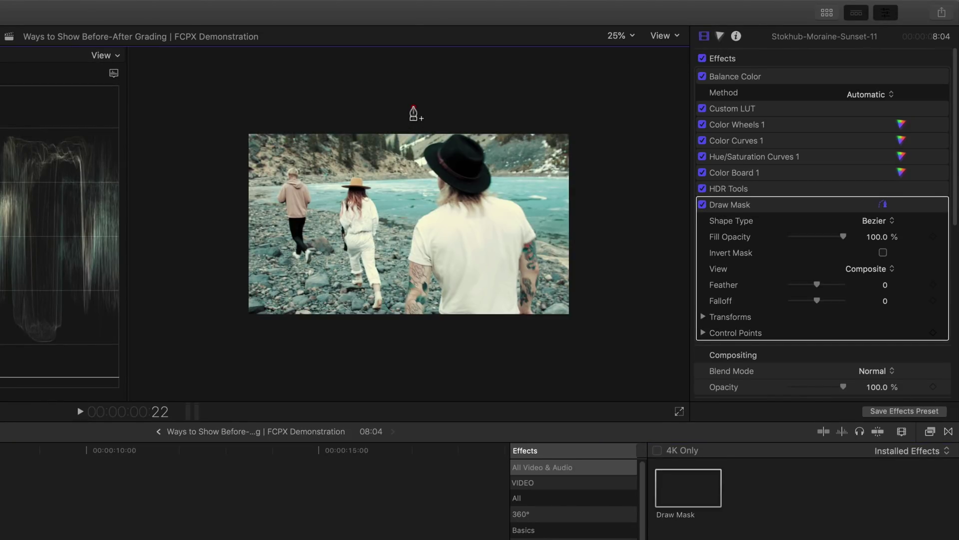
pyautogui.keyDown('shift'); pyautogui.click(414, 333); pyautogui.keyUp('shift')
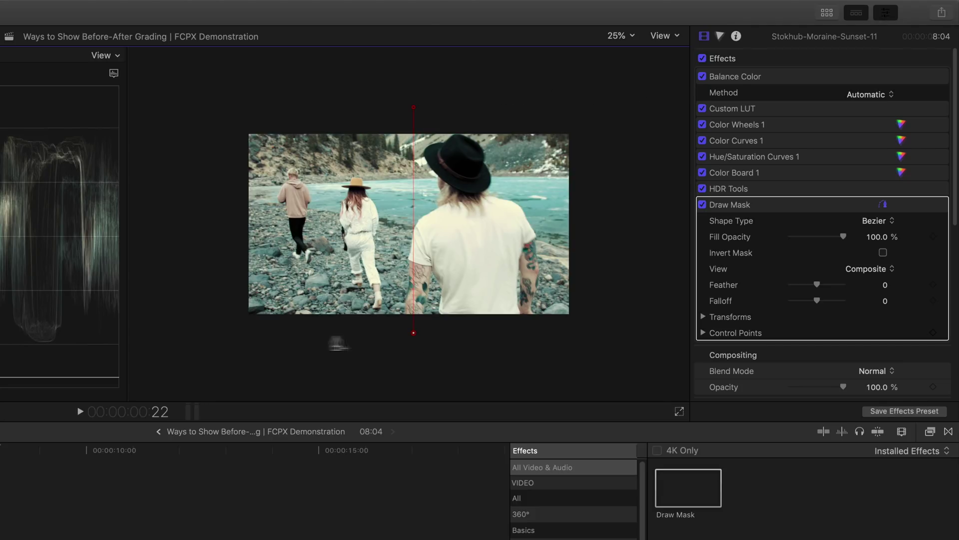
pyautogui.click(413, 107)
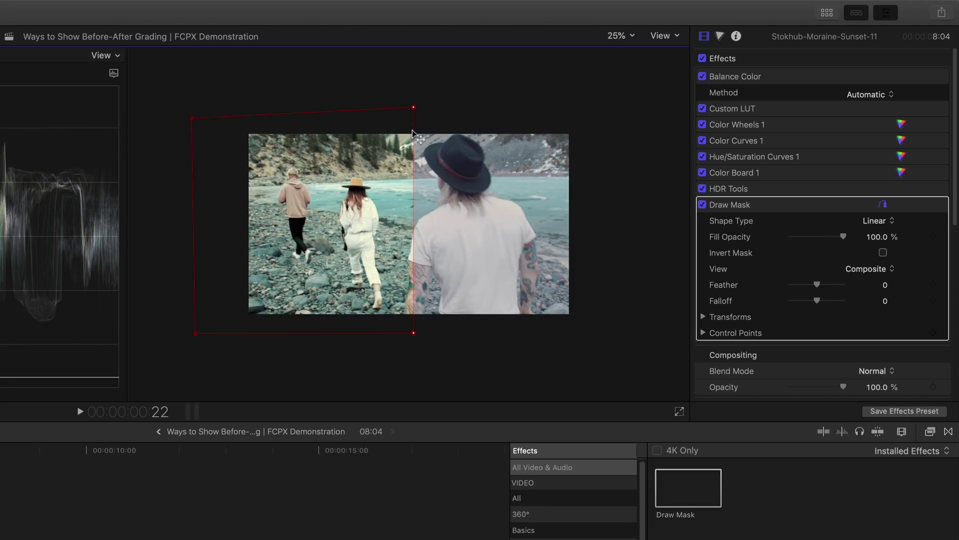
pyautogui.moveTo(413, 133); pyautogui.dragTo(226, 142)
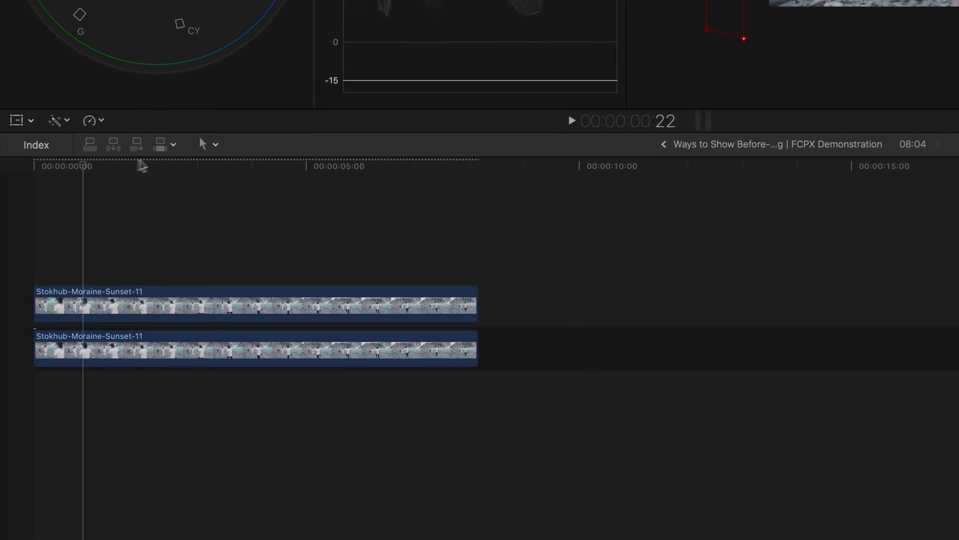
# Move the playhead to the wipe's end point around 1:05
pyautogui.click(98, 170)
pyautogui.click(100, 173)
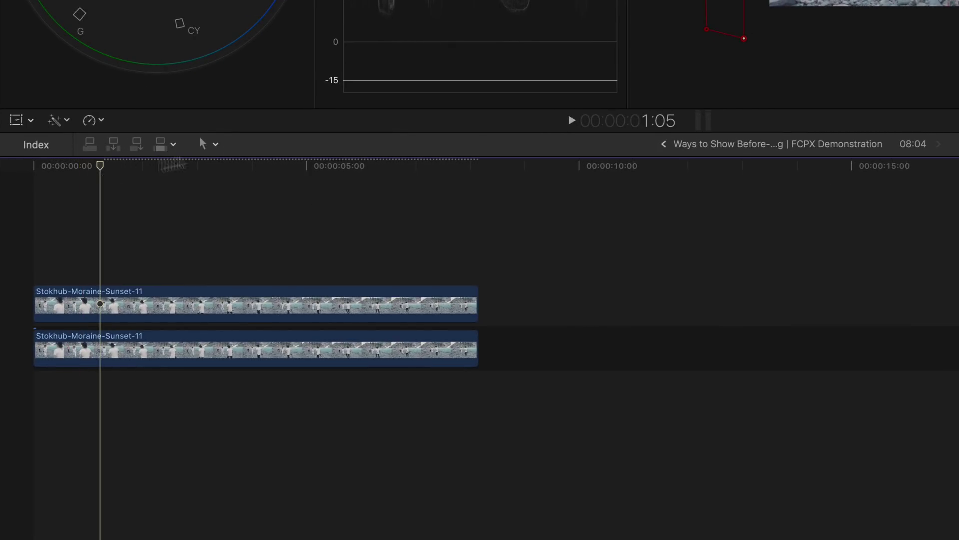